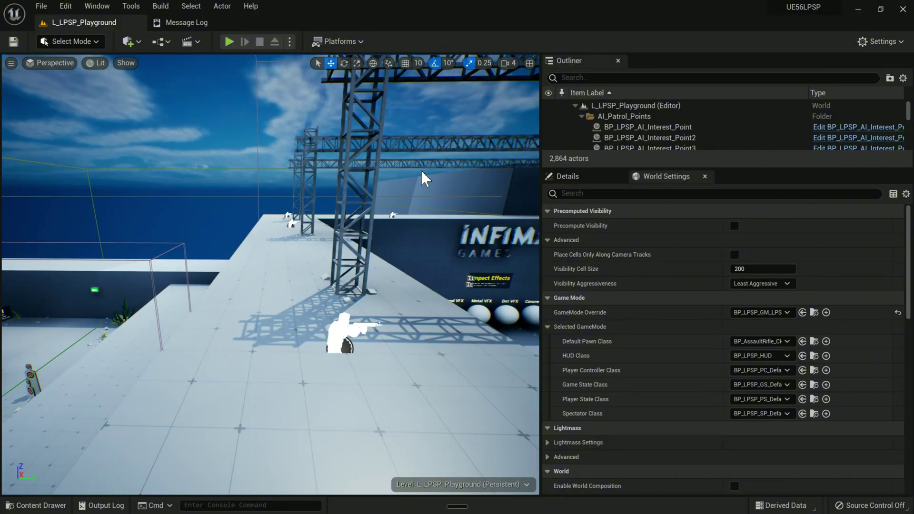
# Switch to the Infima Games Community Discord and examine the weapon-clipping report and its three screenshots in the general channel.
pyautogui.moveTo(420, 170); pyautogui.dragTo(498, 171, button='right')
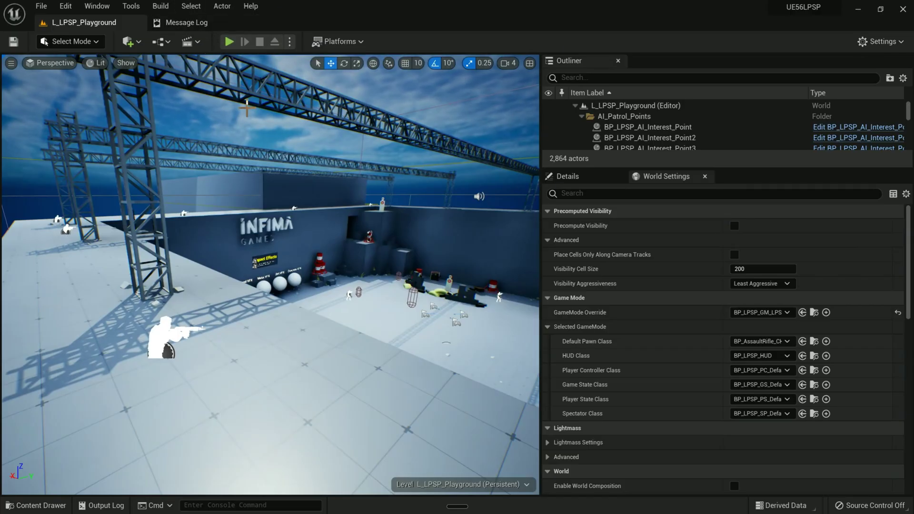
pyautogui.hotkey('alt', 'Tab')
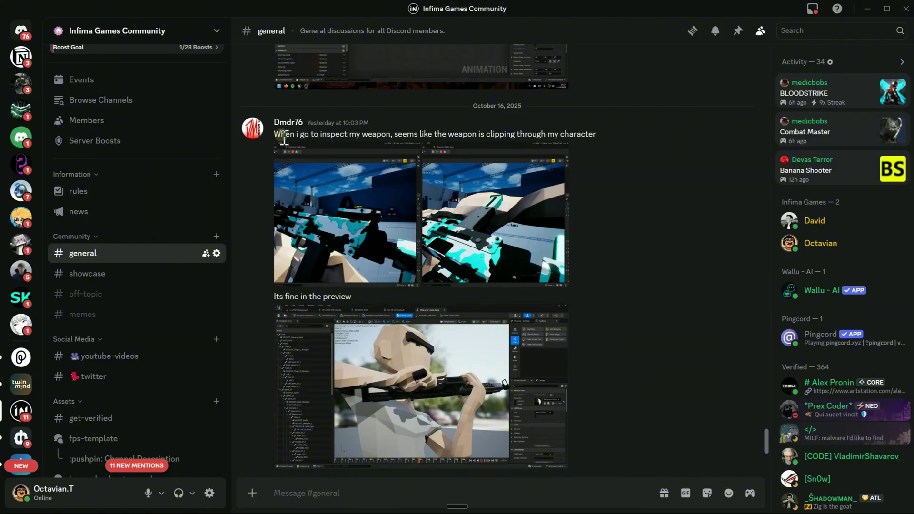
pyautogui.moveTo(281, 135); pyautogui.dragTo(394, 141)
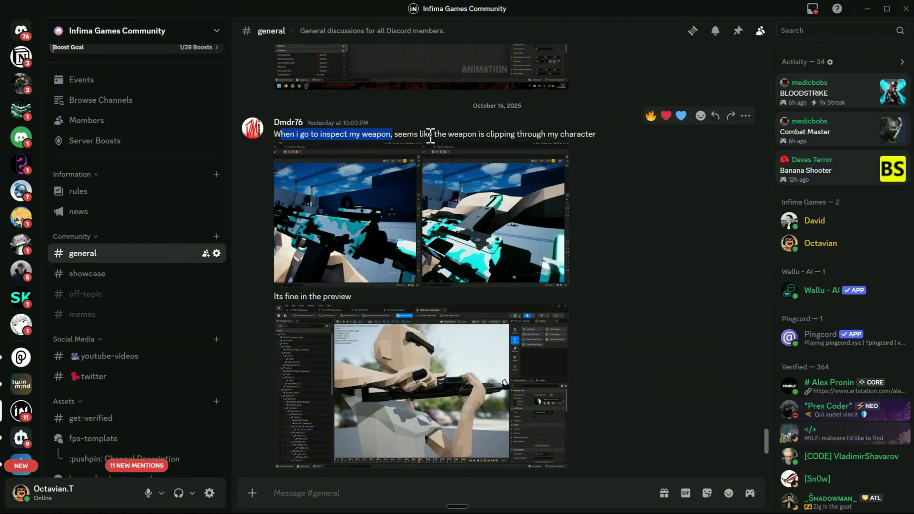
pyautogui.click(326, 194)
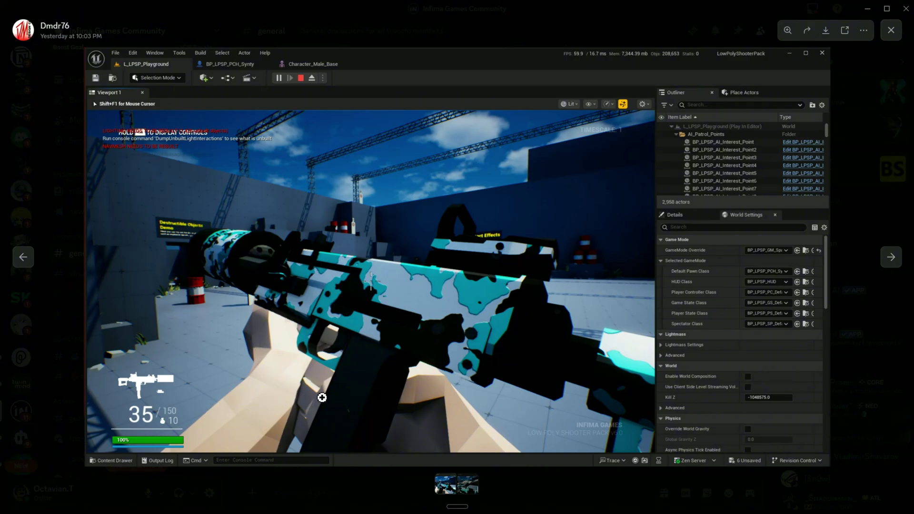
pyautogui.click(894, 261)
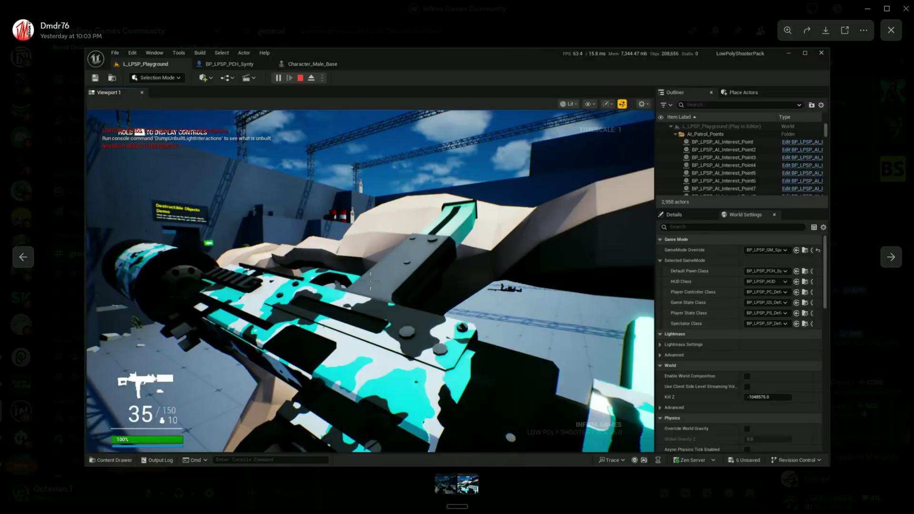
pyautogui.press('Escape')
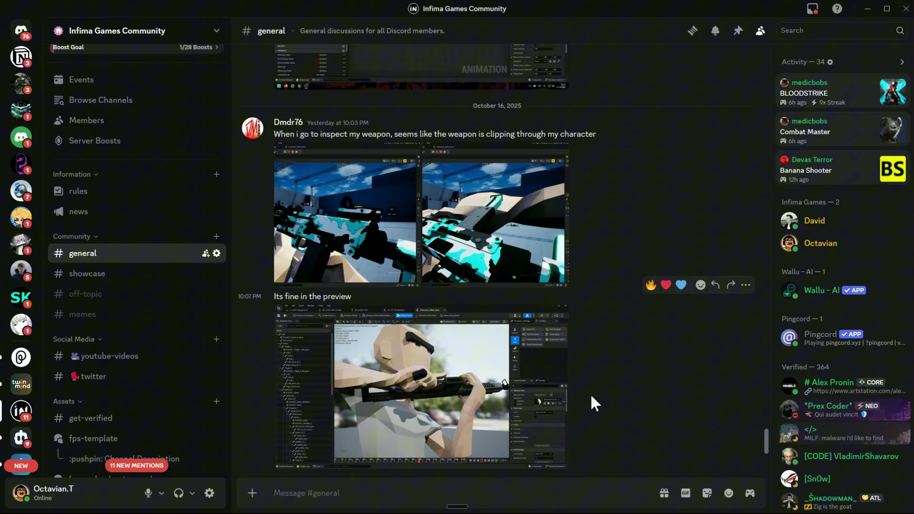
pyautogui.scroll(-1, 589, 393)
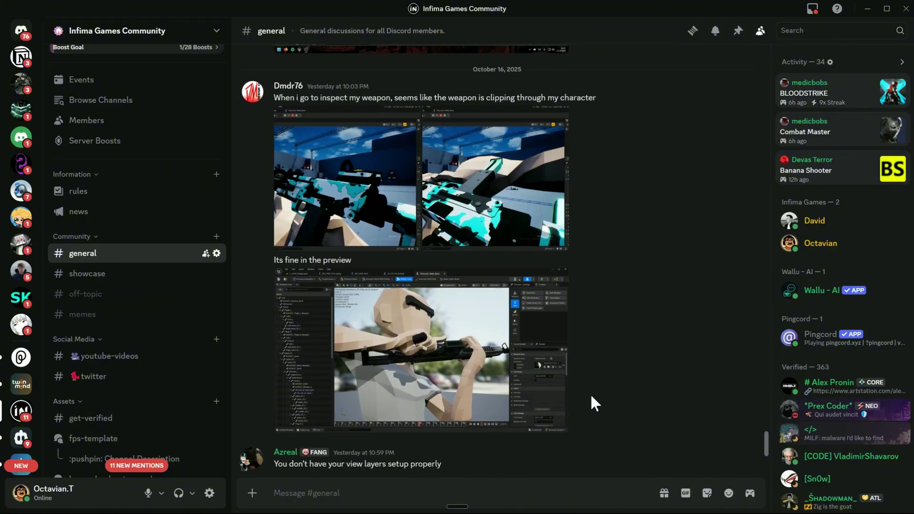
pyautogui.click(526, 376)
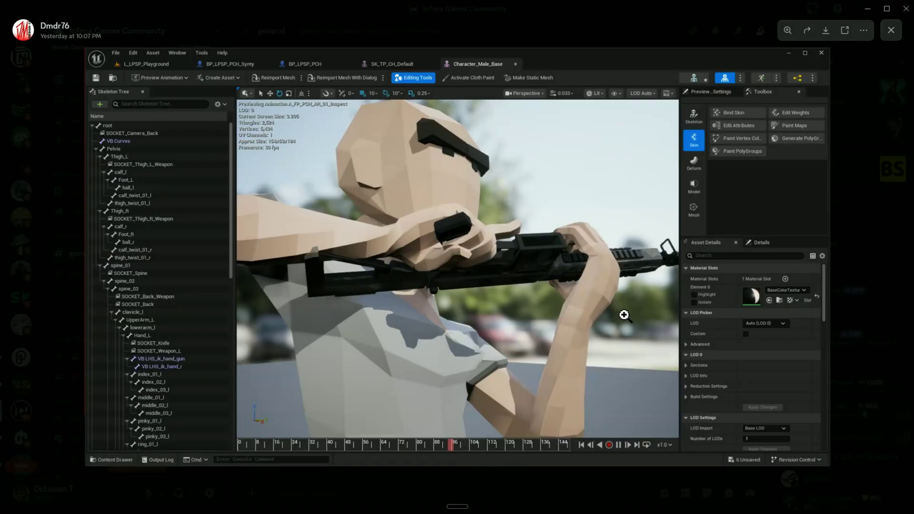
pyautogui.press('Escape')
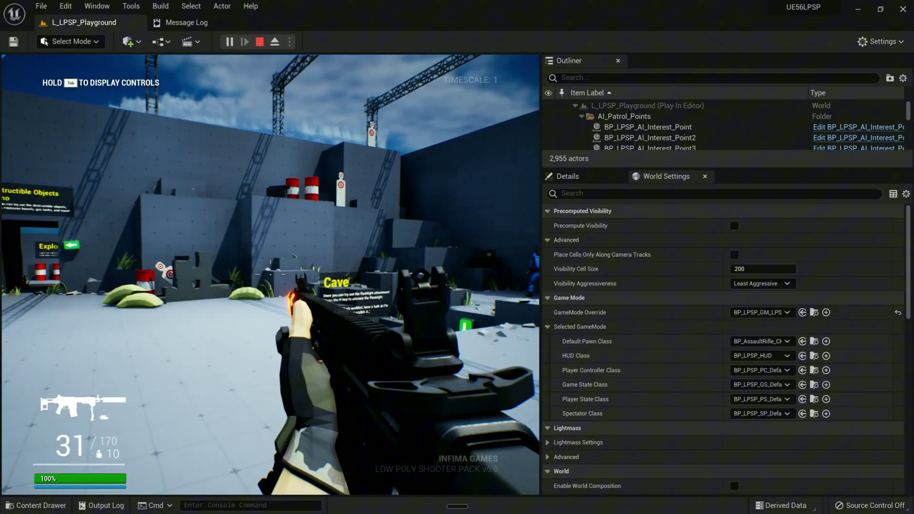
# Test the assault rifle in the play session by moving, firing, reloading and inspecting the weapon, and end the session.
pyautogui.hotkey('shift', 'F1')
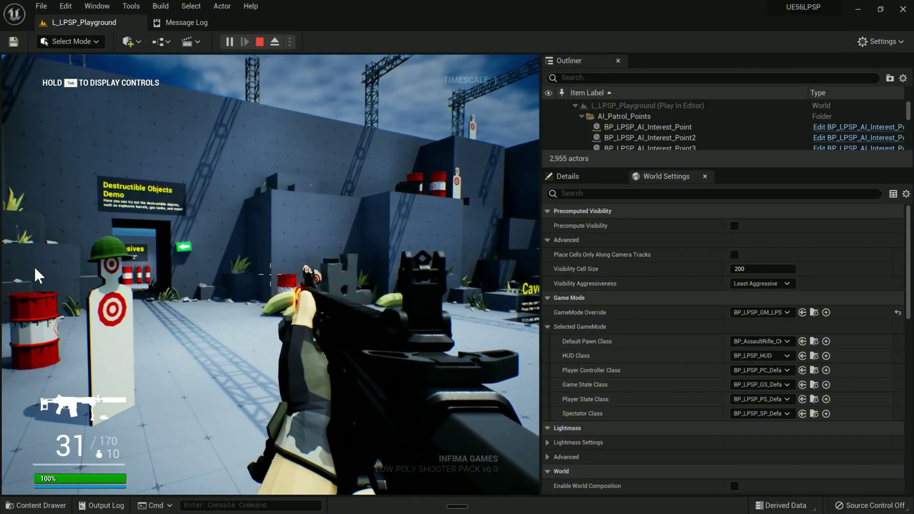
pyautogui.click(38, 275)
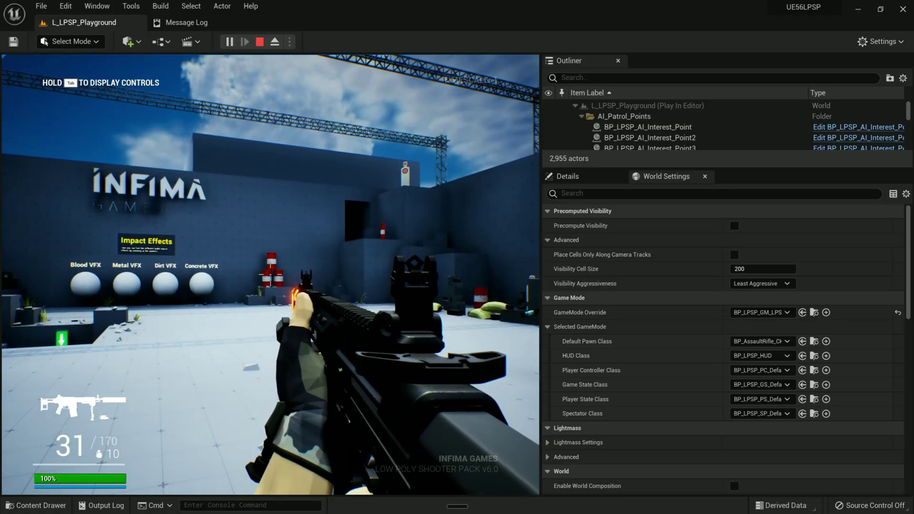
pyautogui.press('w')
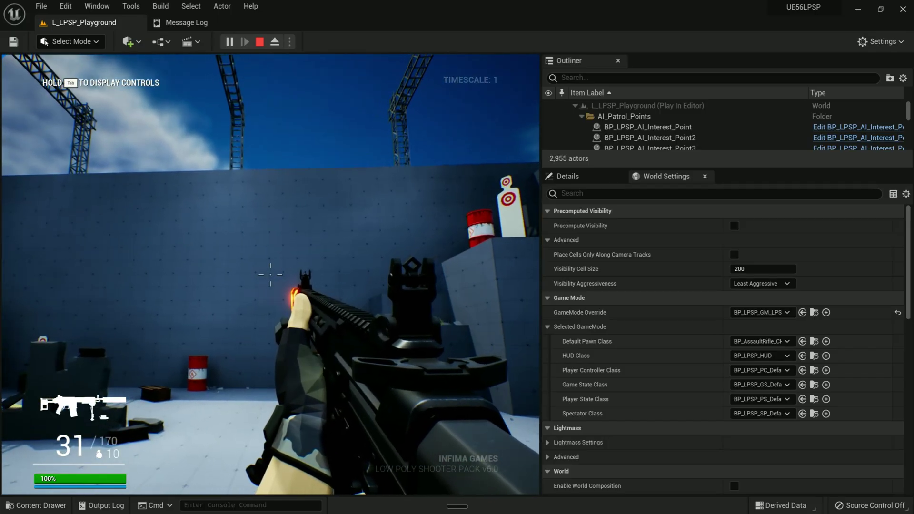
pyautogui.click(270, 273)
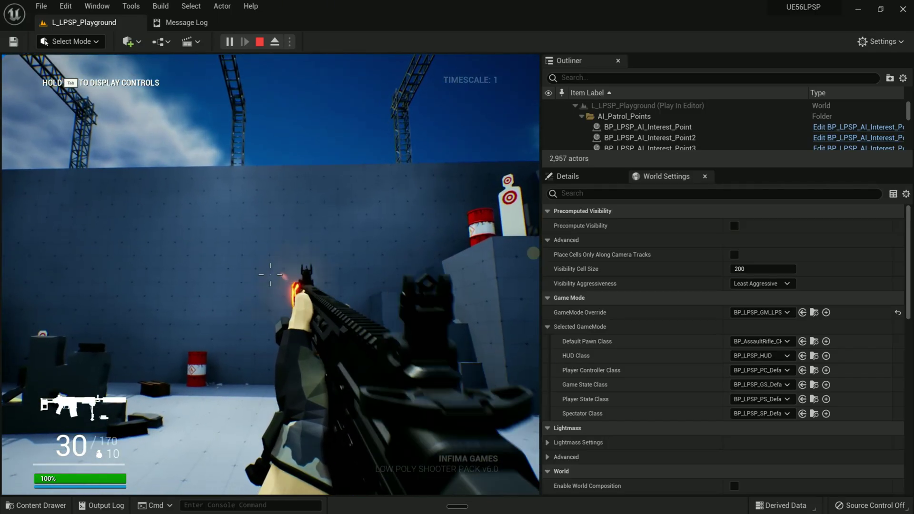
pyautogui.press('r')
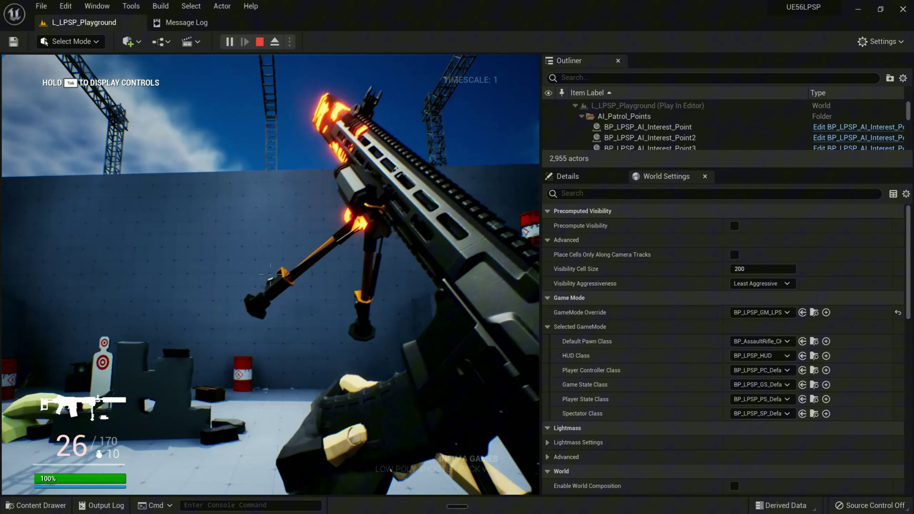
pyautogui.press('t')
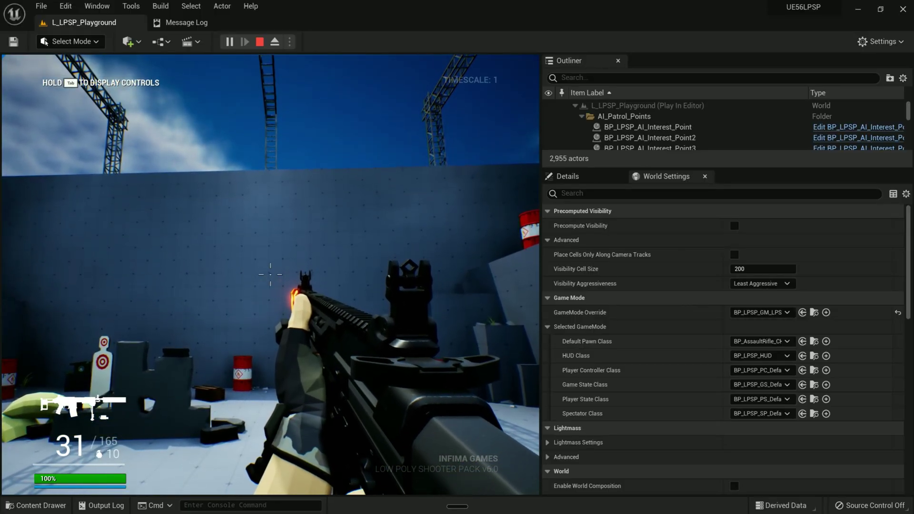
pyautogui.press('Escape')
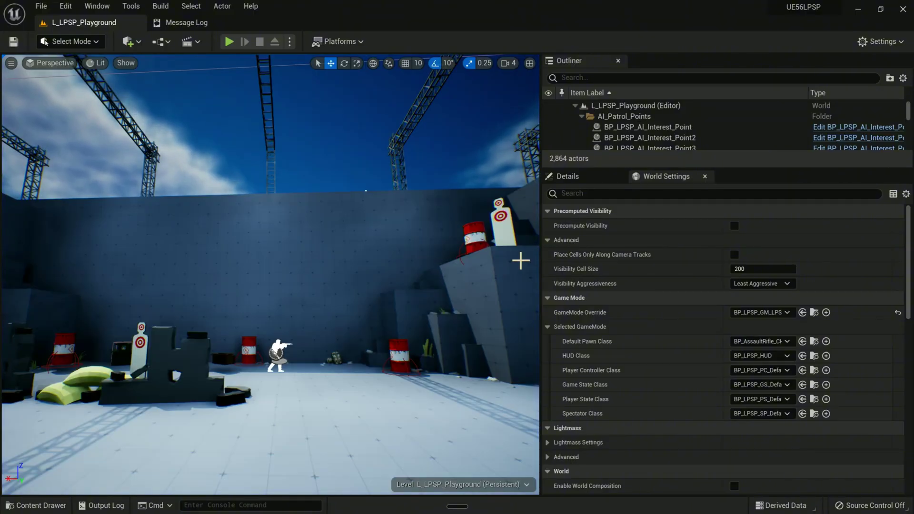
# Open the M_AssaultRifle material from the ModernAssaultRifle Materials folder and maximize its editor window.
pyautogui.moveTo(311, 232); pyautogui.dragTo(554, 358)
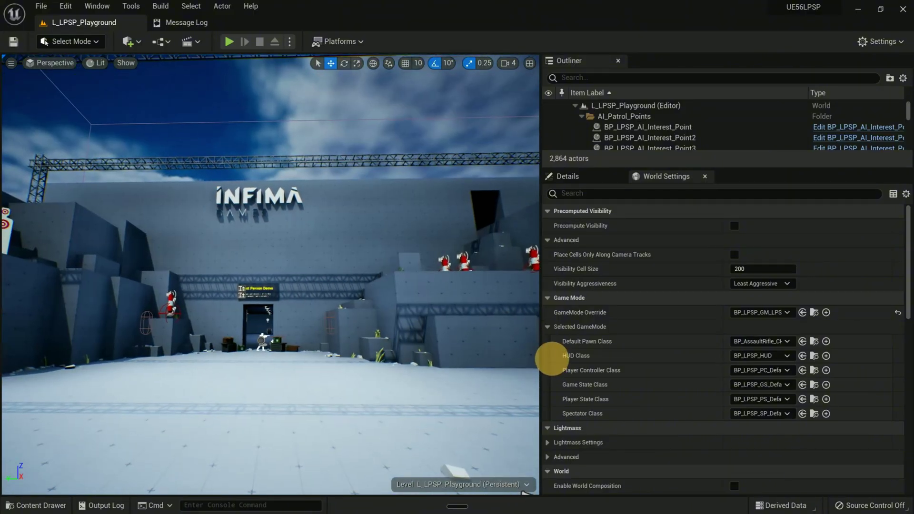
pyautogui.moveTo(157, 151)
pyautogui.mouseDown()
pyautogui.moveTo(212, 222)
pyautogui.moveTo(171, 145)
pyautogui.mouseUp()
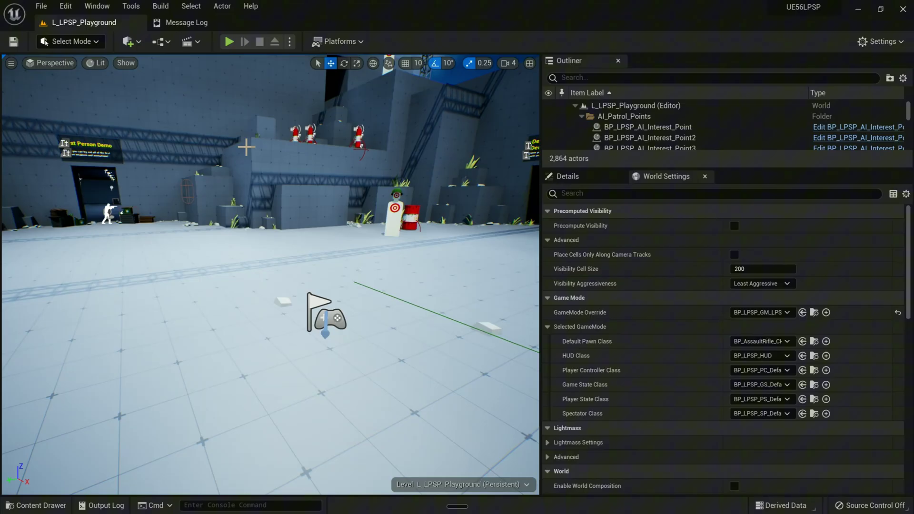
pyautogui.click(36, 505)
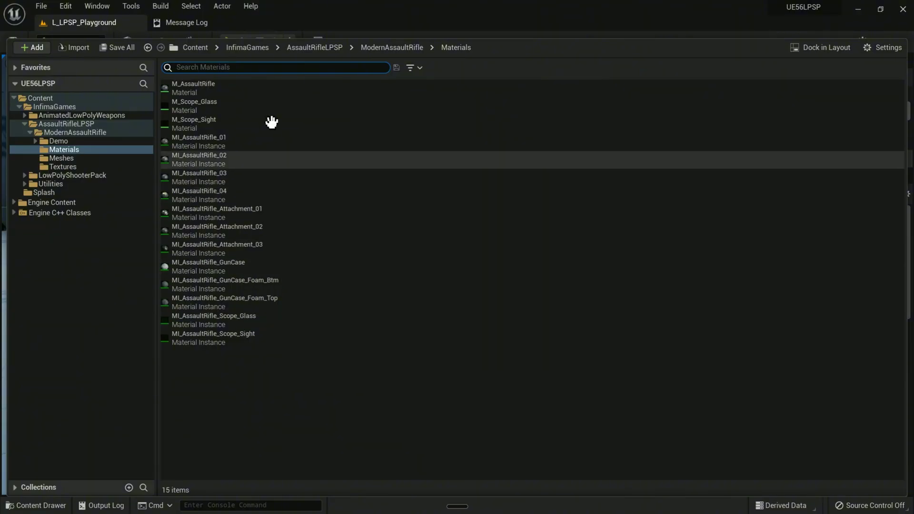
pyautogui.doubleClick(252, 86)
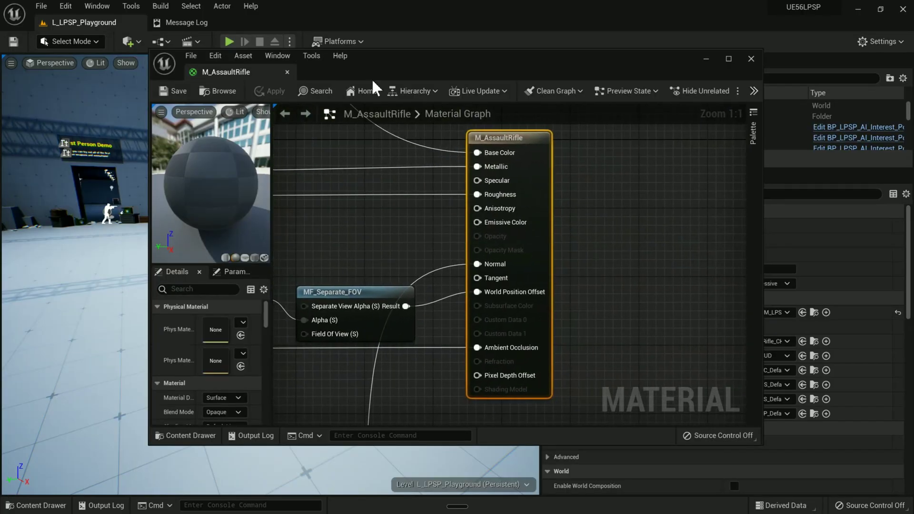
pyautogui.doubleClick(381, 63)
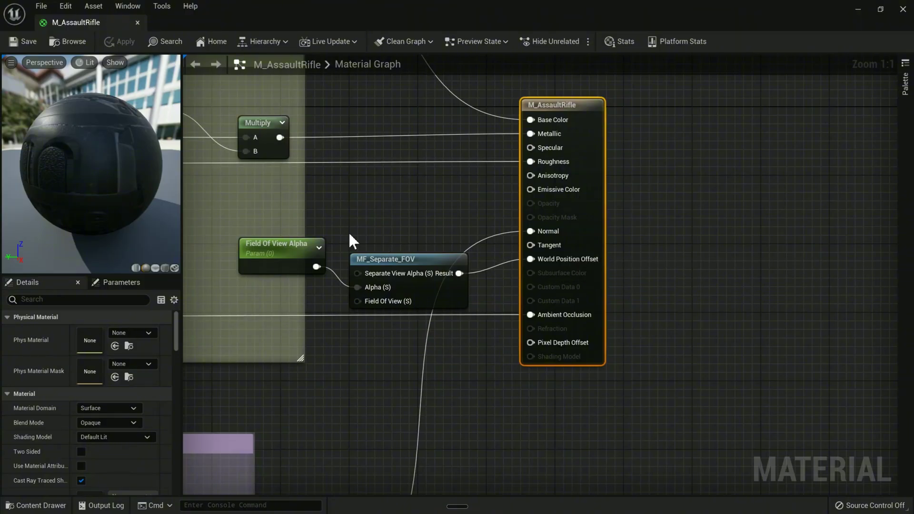
# Straighten the connection between the Field Of View Alpha and MF_Separate_FOV nodes in the material graph.
pyautogui.click(290, 231)
pyautogui.moveTo(309, 252); pyautogui.dragTo(423, 326)
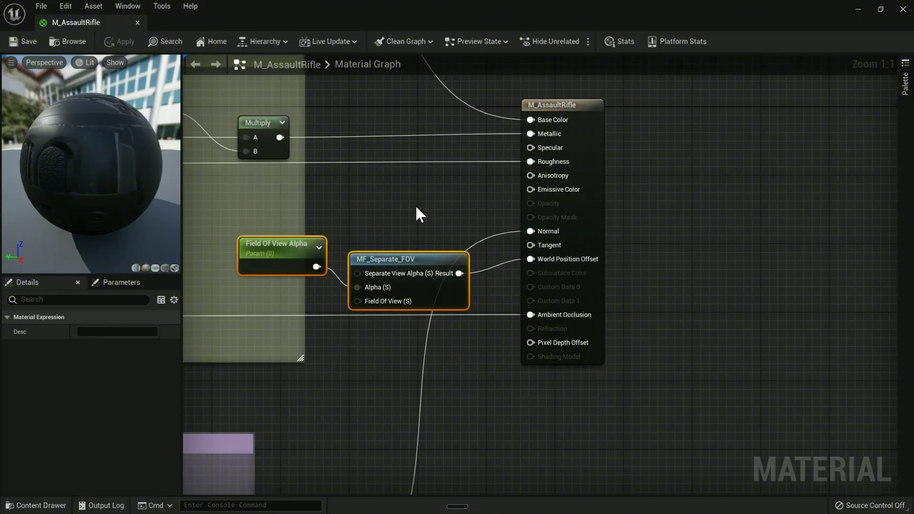
pyautogui.press('q')
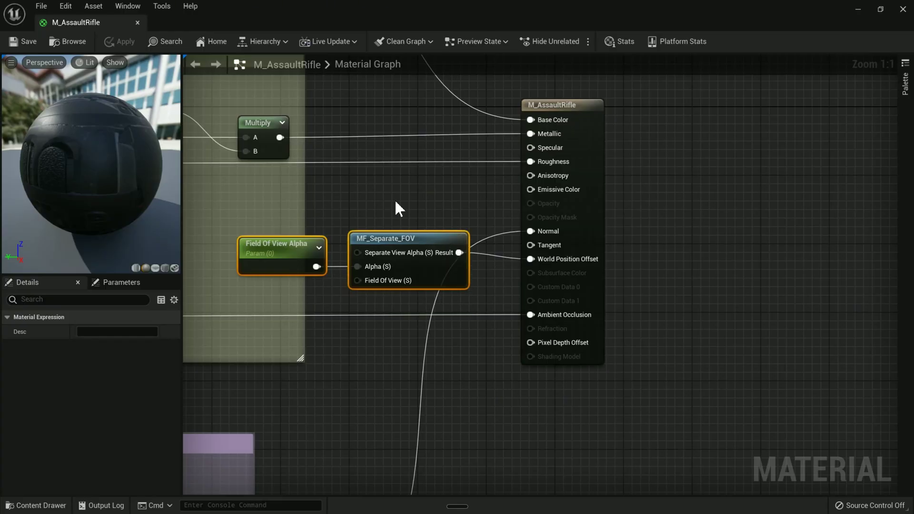
# Check the Field Of View Alpha and MF_Separate_FOV nodes and disconnect the material's World Position Offset input.
pyautogui.click(285, 254)
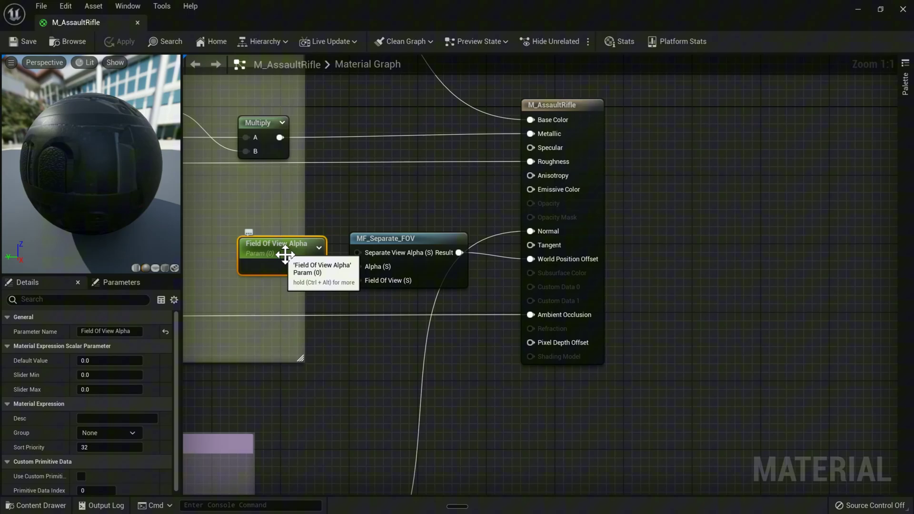
pyautogui.click(417, 243)
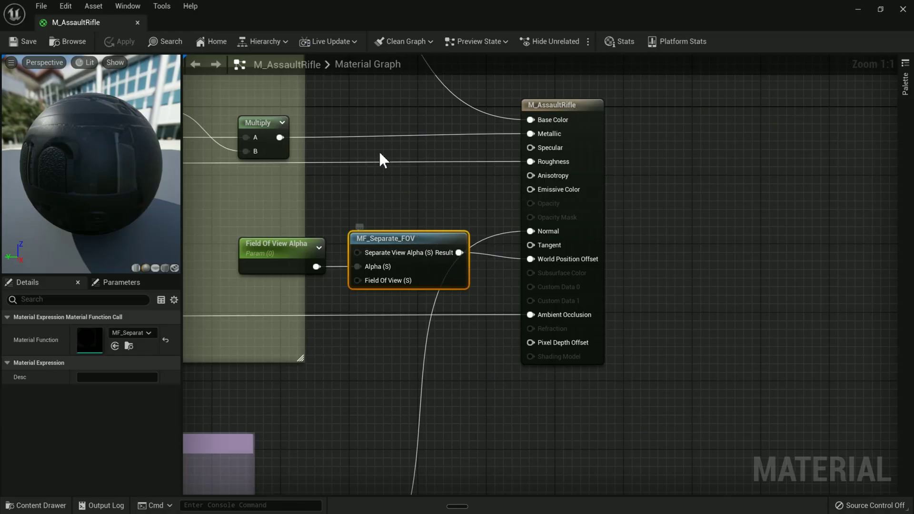
pyautogui.moveTo(284, 213); pyautogui.dragTo(418, 298)
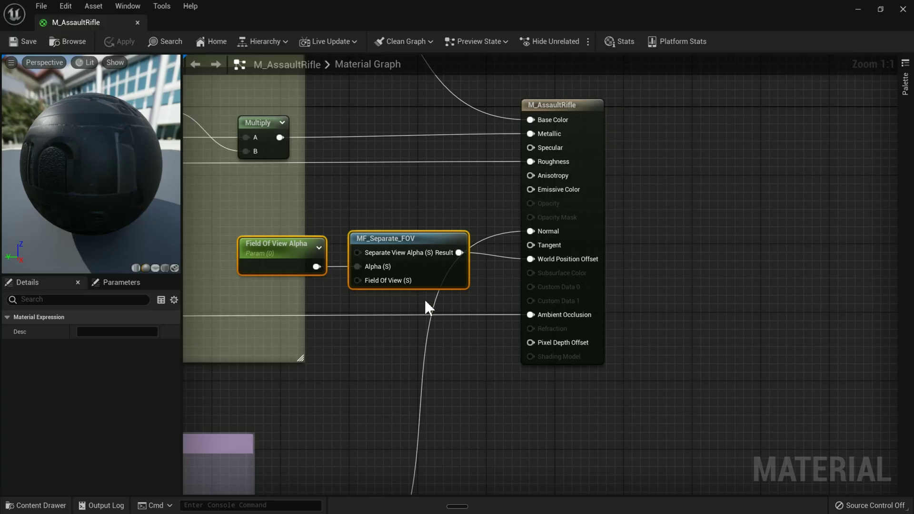
pyautogui.keyDown('alt'); pyautogui.click(550, 259); pyautogui.keyUp('alt')
# Dock the M_AssaultRifle editor as a tab beside the level and save the material.
pyautogui.click(318, 6)
pyautogui.doubleClick(317, 3)
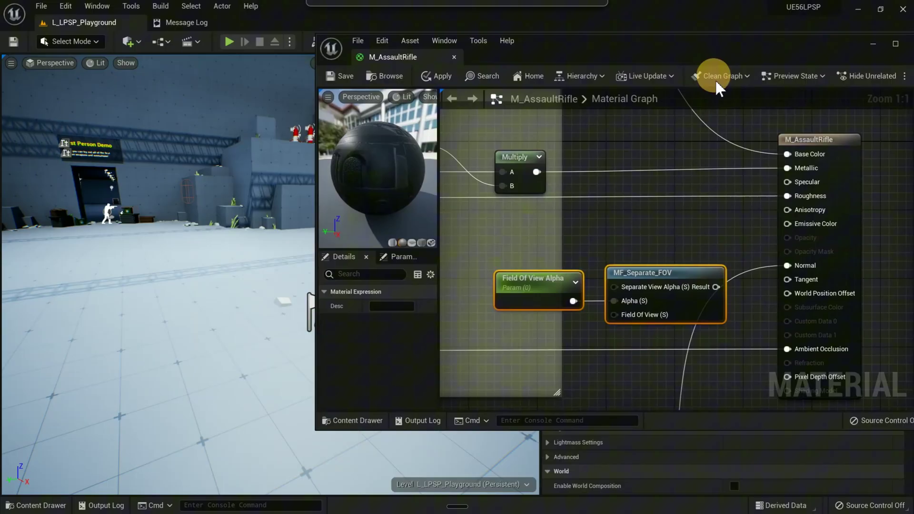
pyautogui.hotkey('ctrl', 's')
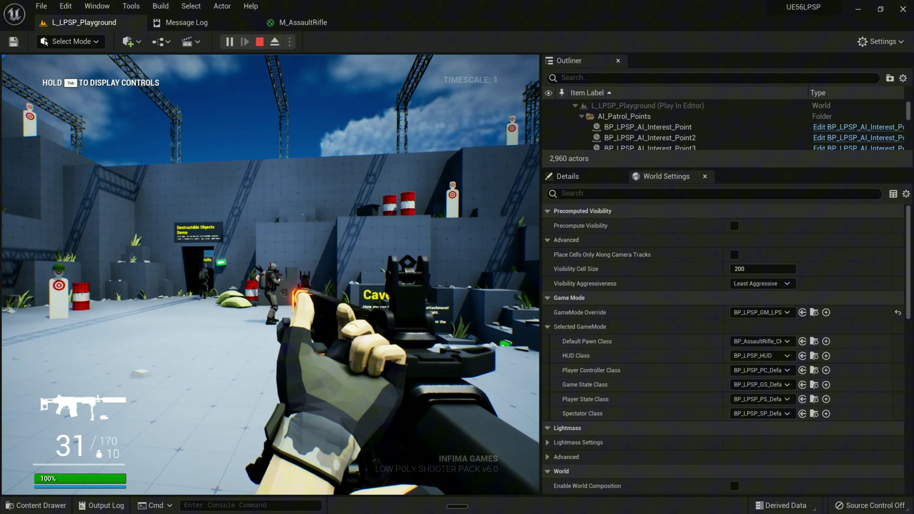
# Walk and sprint towards the Destructible Objects Demo in the play session to check how the rifle renders against the hands.
pyautogui.press('a')
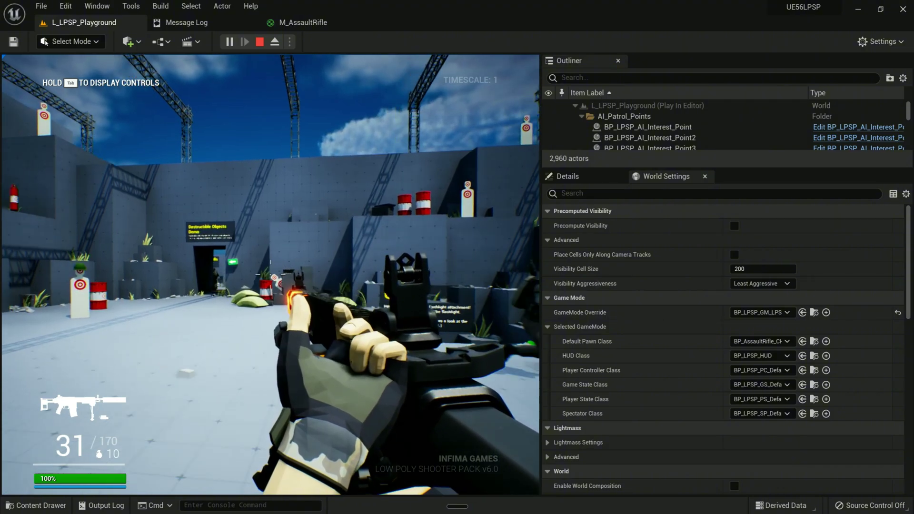
pyautogui.press('w')
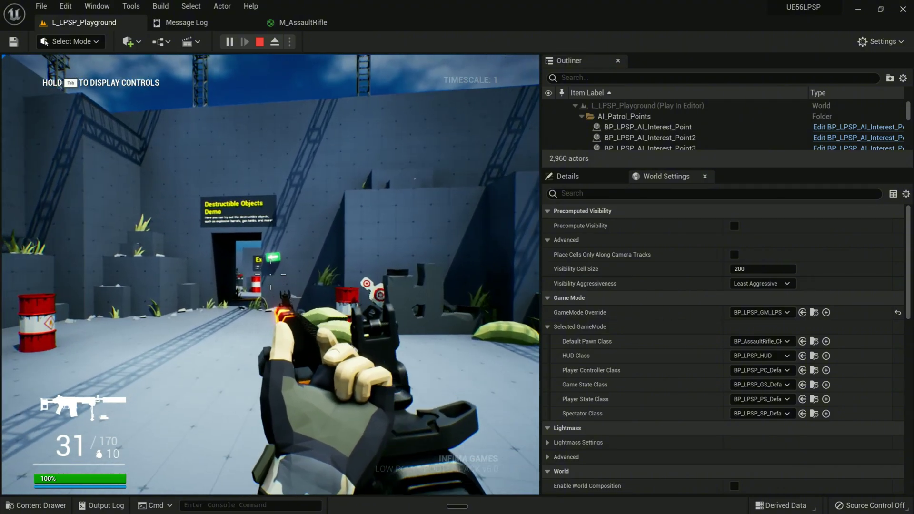
pyautogui.hotkey('shift', 'w')
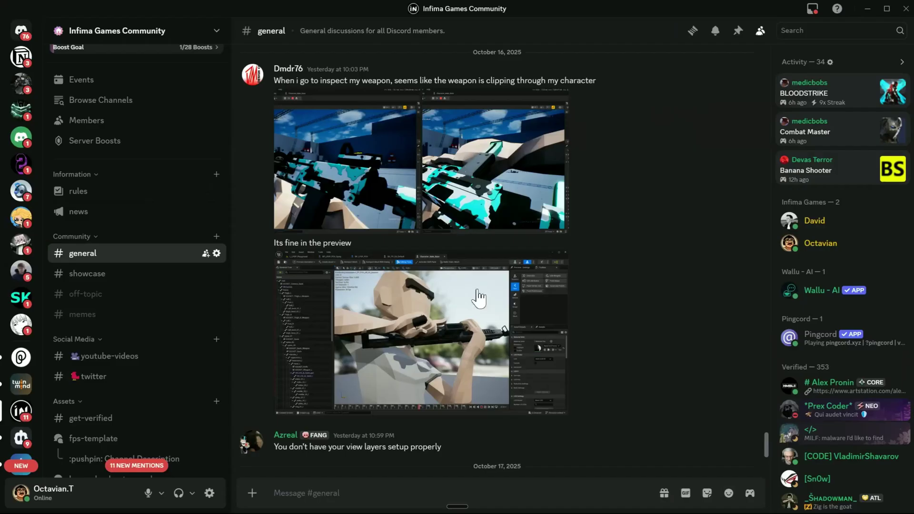
# Compare the rifle with the two clipping screenshots posted on Discord and resume walking in the play session.
pyautogui.click(359, 197)
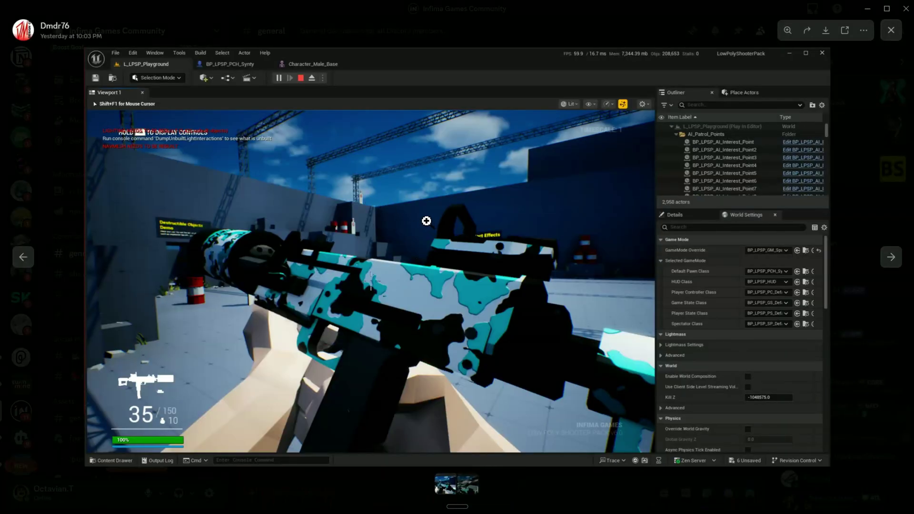
pyautogui.press('Escape')
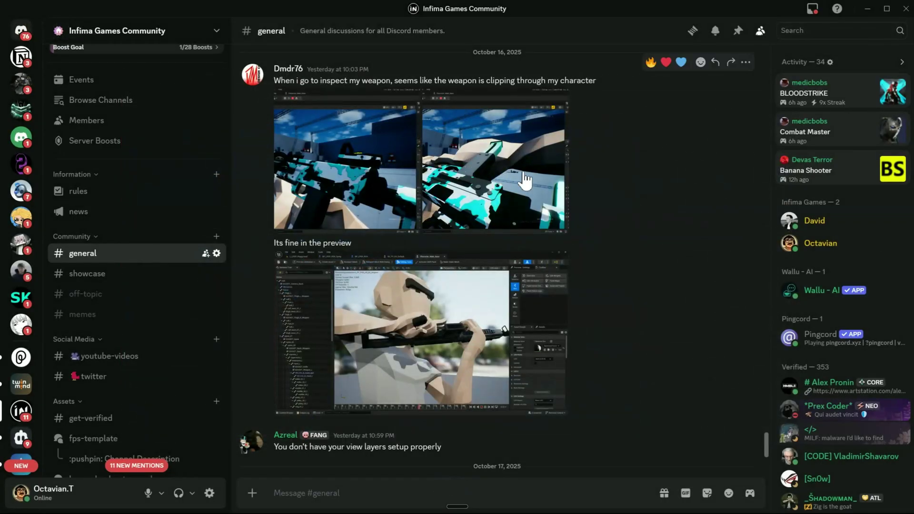
pyautogui.click(524, 199)
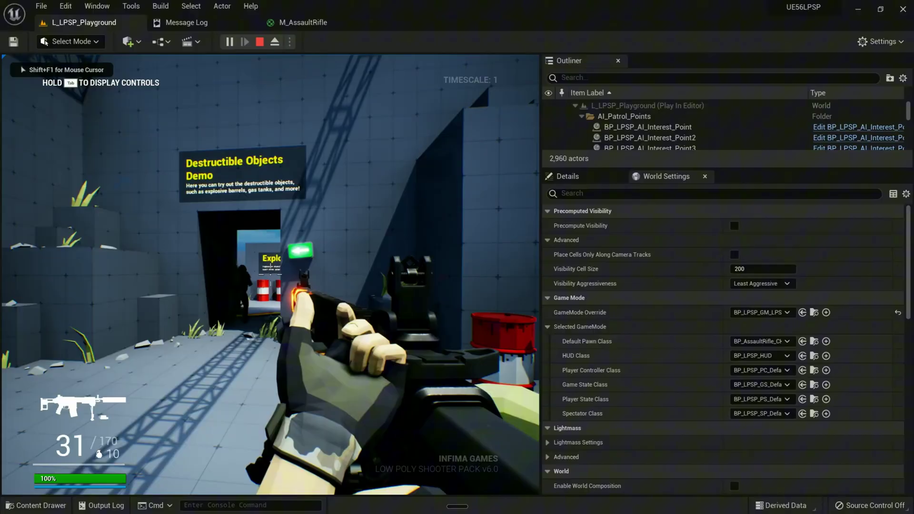
pyautogui.press('w')
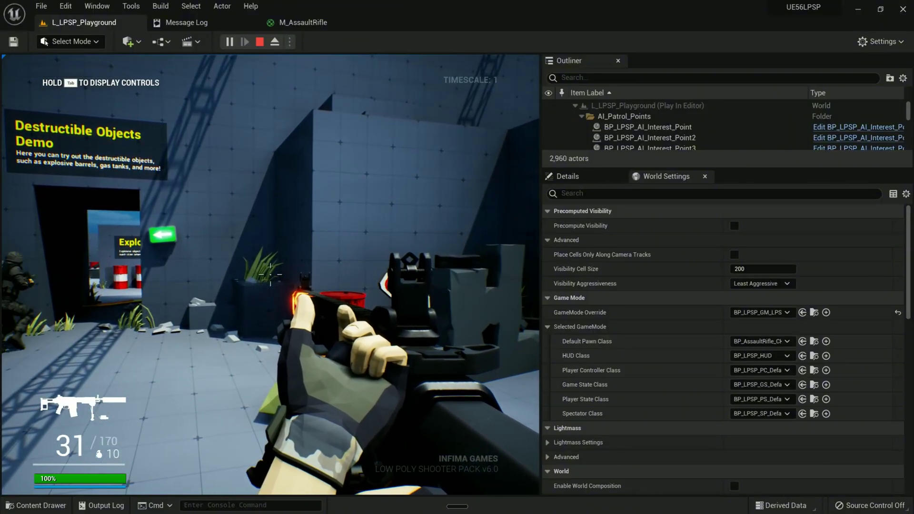
# Stop the play session and open the SKEL_AssaultRifle skeleton from the ModernAssaultRifle Meshes folder.
pyautogui.press('Escape')
pyautogui.hotkey('ctrl', 'space')
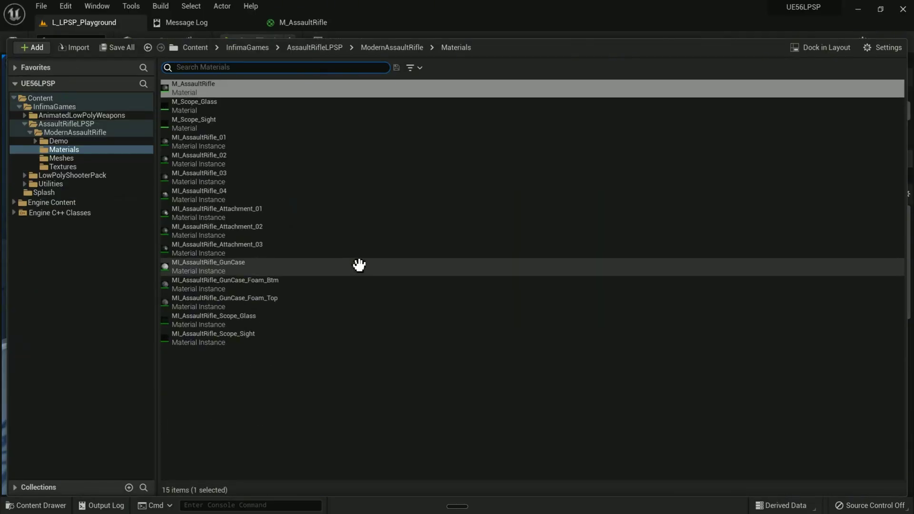
pyautogui.click(252, 88)
pyautogui.click(101, 158)
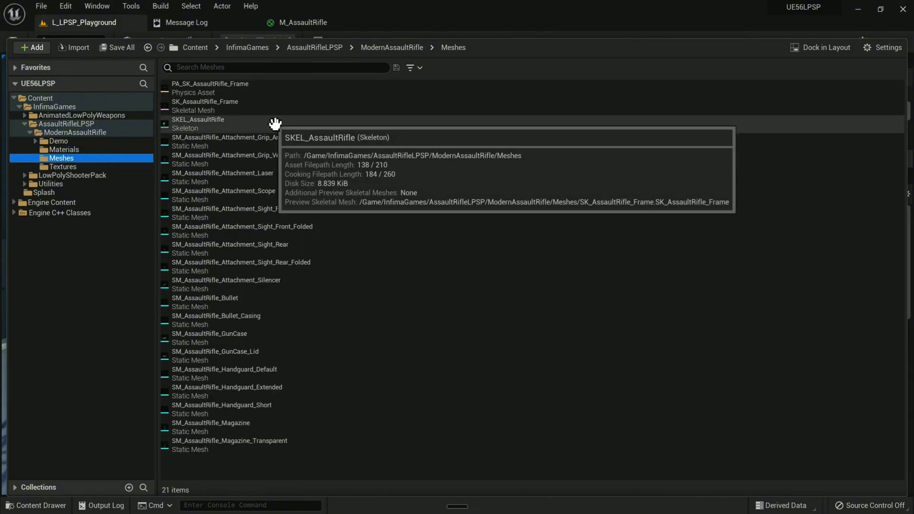
pyautogui.doubleClick(273, 124)
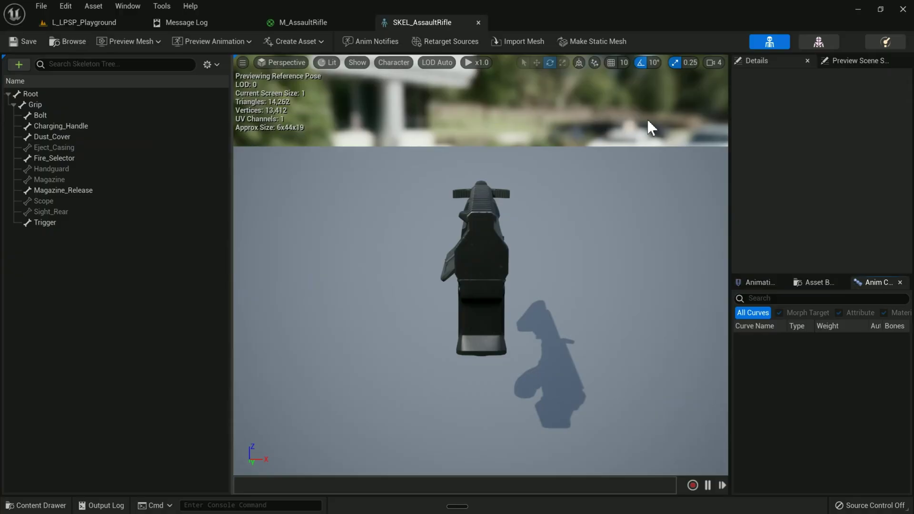
# Switch from the skeleton to its skeletal mesh and widen the asset details to read the material slots.
pyautogui.click(818, 42)
pyautogui.click(33, 61)
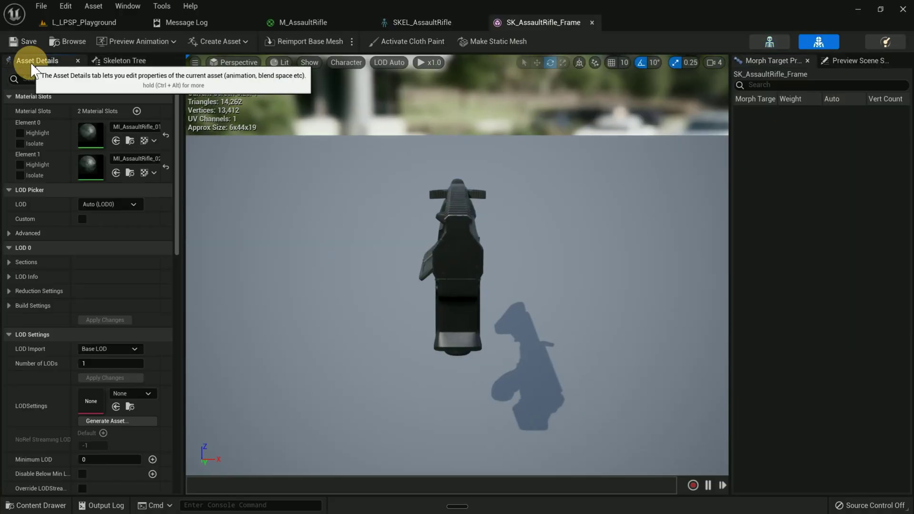
pyautogui.moveTo(184, 187); pyautogui.dragTo(492, 186)
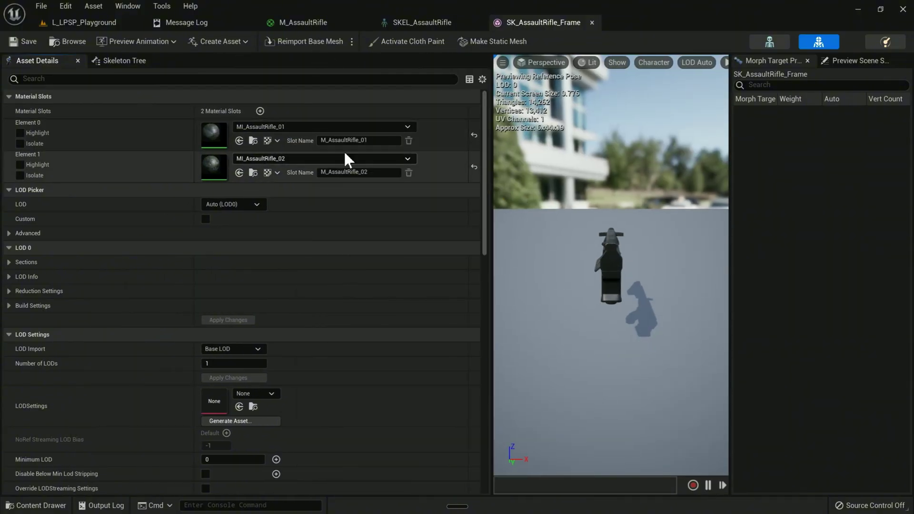
# Open MI_AssaultRifle_01's parent material and widen the comment box to enclose the Field Of View Alpha and MF_Separate_FOV nodes.
pyautogui.doubleClick(213, 136)
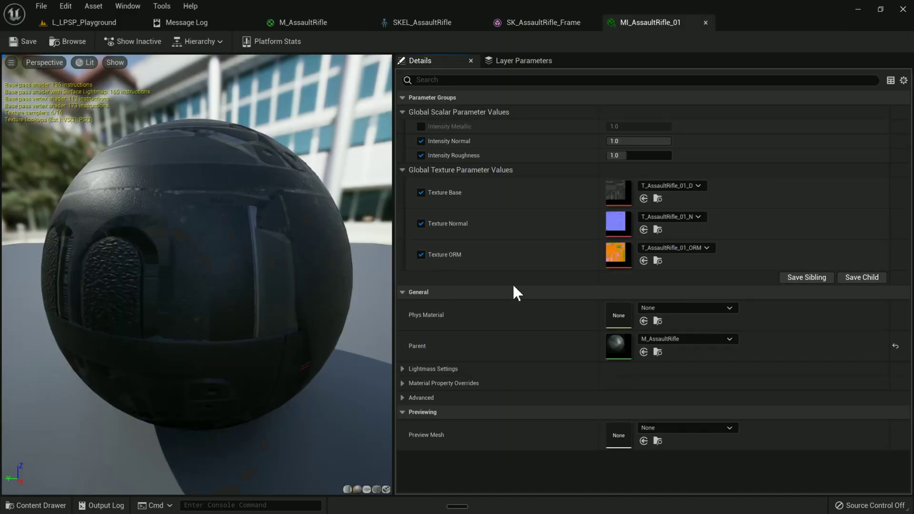
pyautogui.doubleClick(618, 345)
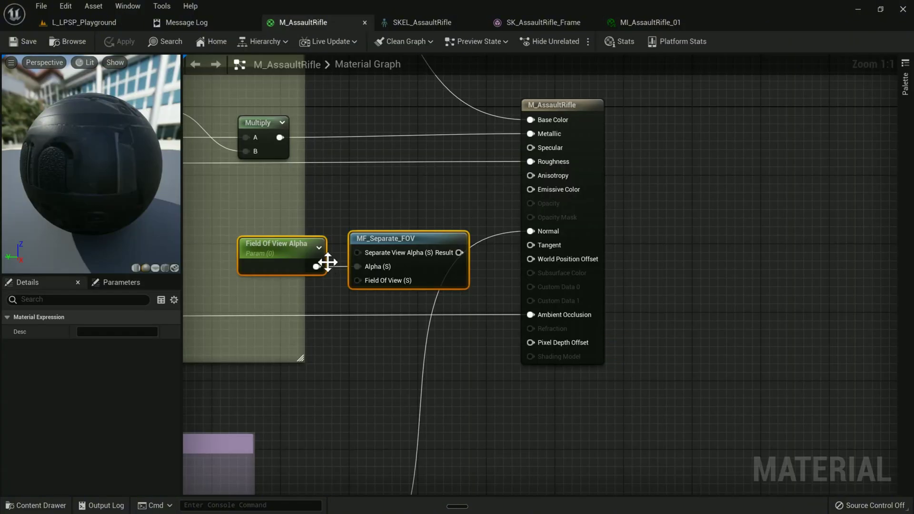
pyautogui.moveTo(299, 183); pyautogui.dragTo(508, 254)
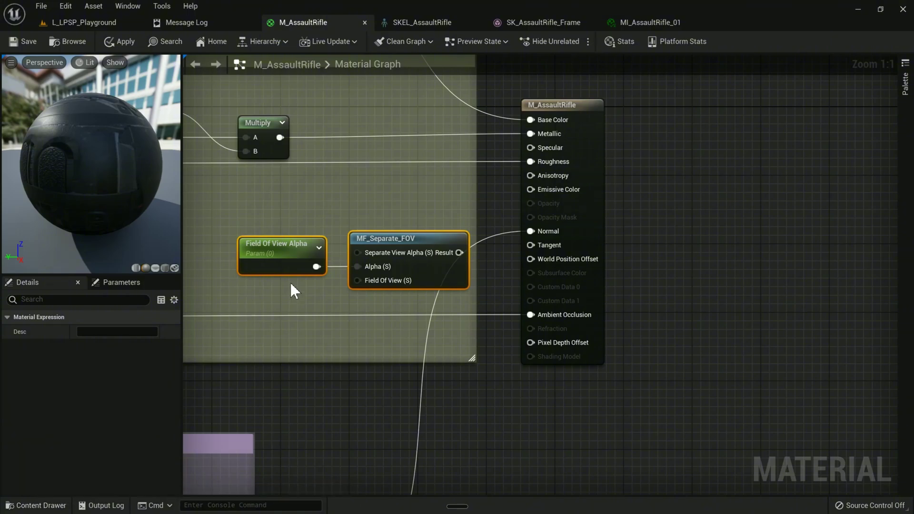
pyautogui.rightClick(360, 203)
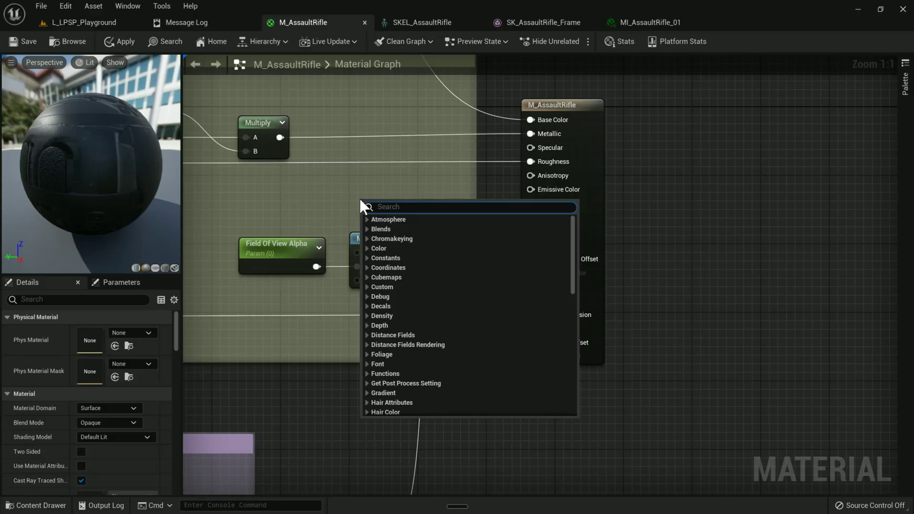
pyautogui.write('sepp')
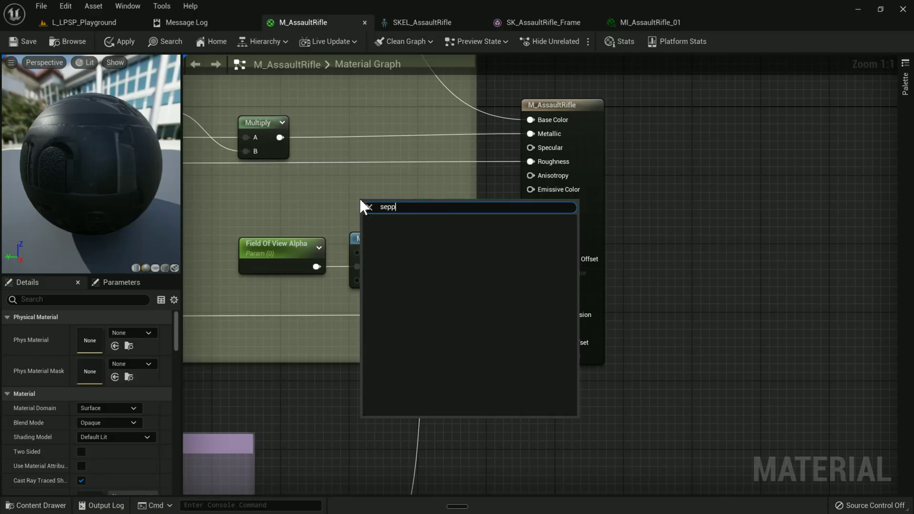
pyautogui.press('BackSpace')
pyautogui.press('Escape')
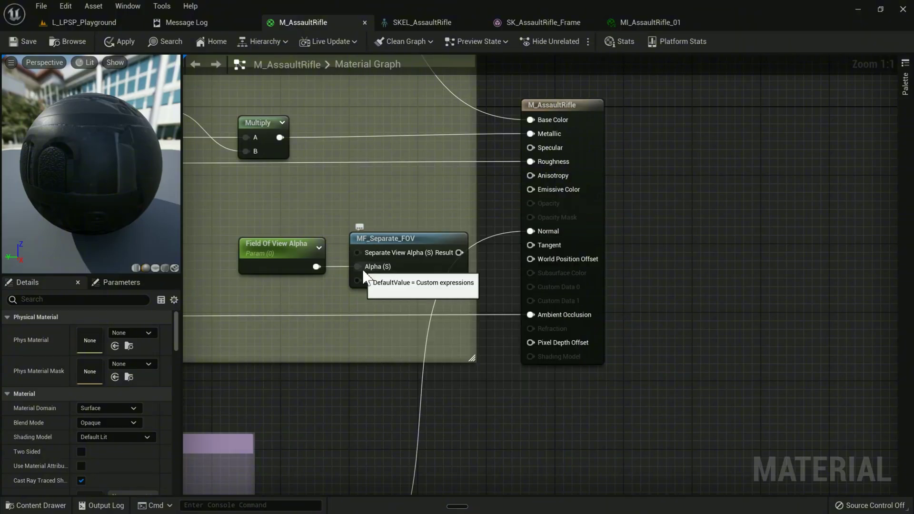
# Add a Constant node feeding MF_Separate_FOV's Alpha input and convert it to a parameter.
pyautogui.moveTo(357, 267); pyautogui.dragTo(292, 178)
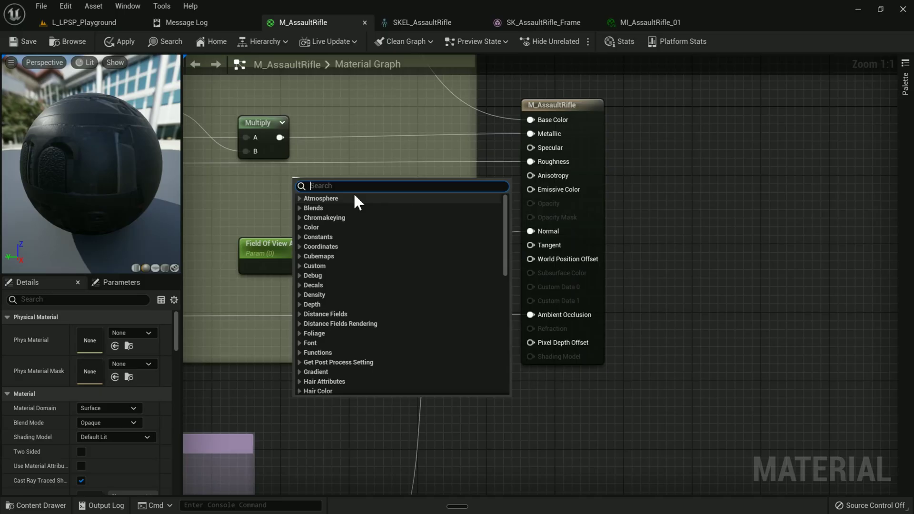
pyautogui.write('const')
pyautogui.press('Return')
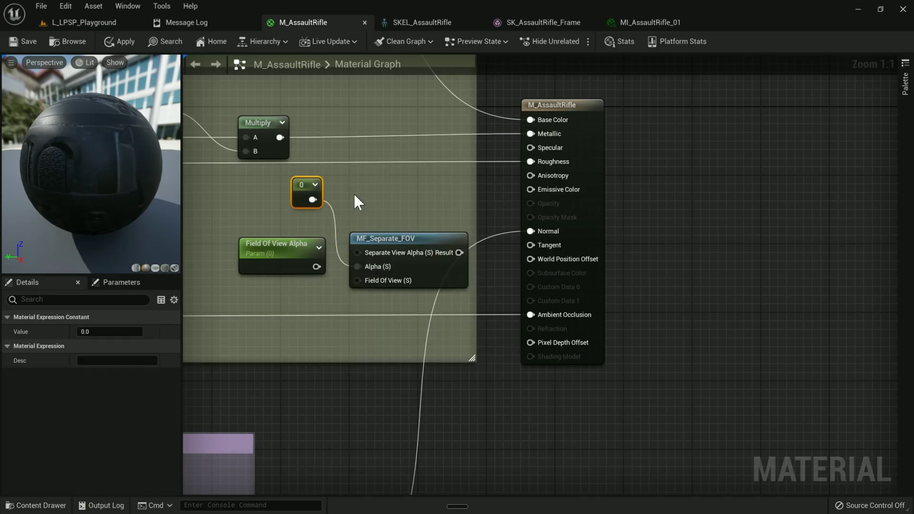
pyautogui.rightClick(298, 184)
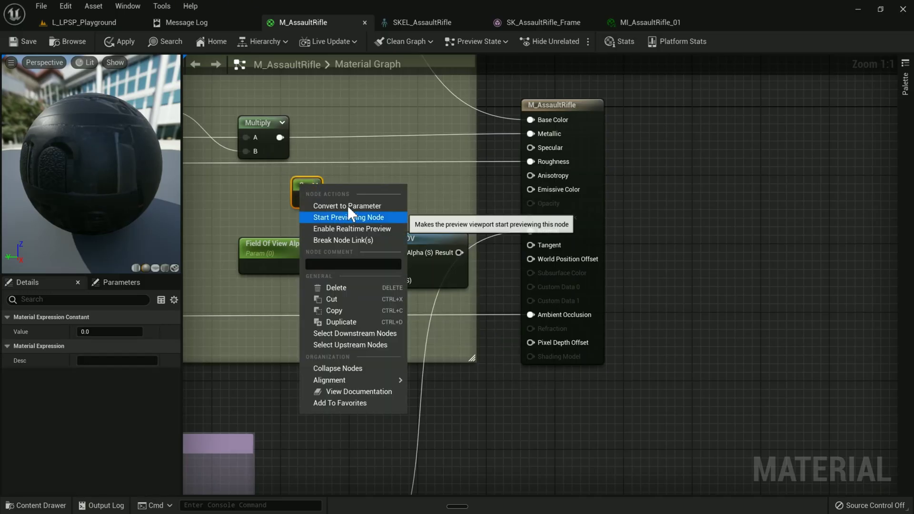
pyautogui.click(347, 202)
pyautogui.click(370, 208)
pyautogui.click(315, 188)
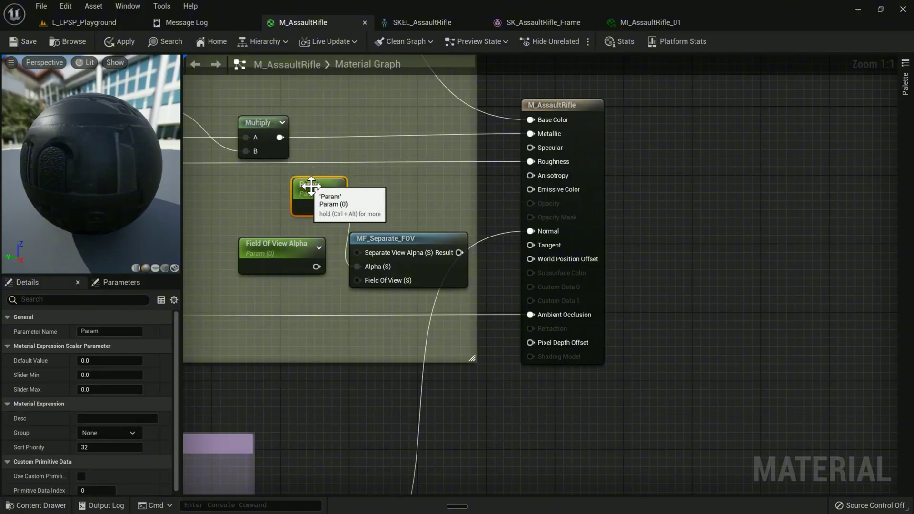
# Delete the new parameter and reconnect Field Of View Alpha to MF_Separate_FOV's Alpha input.
pyautogui.press('Delete')
pyautogui.click(316, 270)
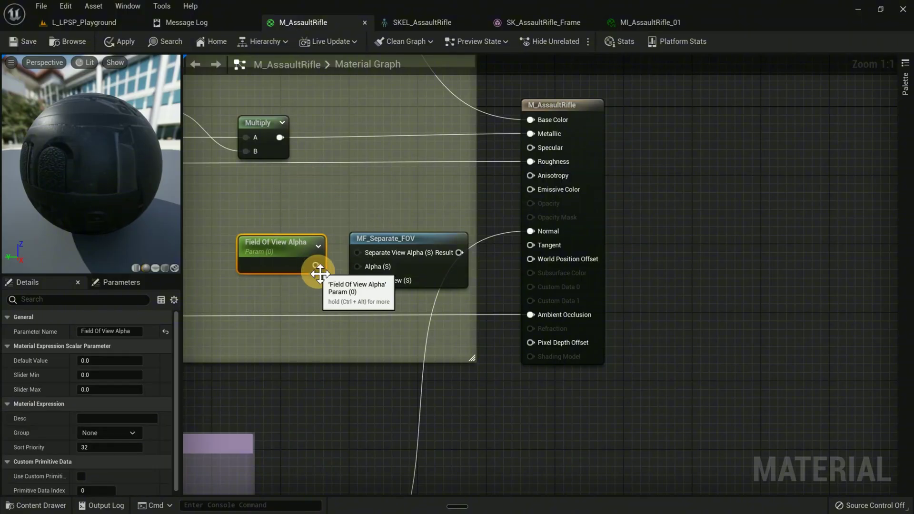
pyautogui.moveTo(316, 265); pyautogui.dragTo(376, 267)
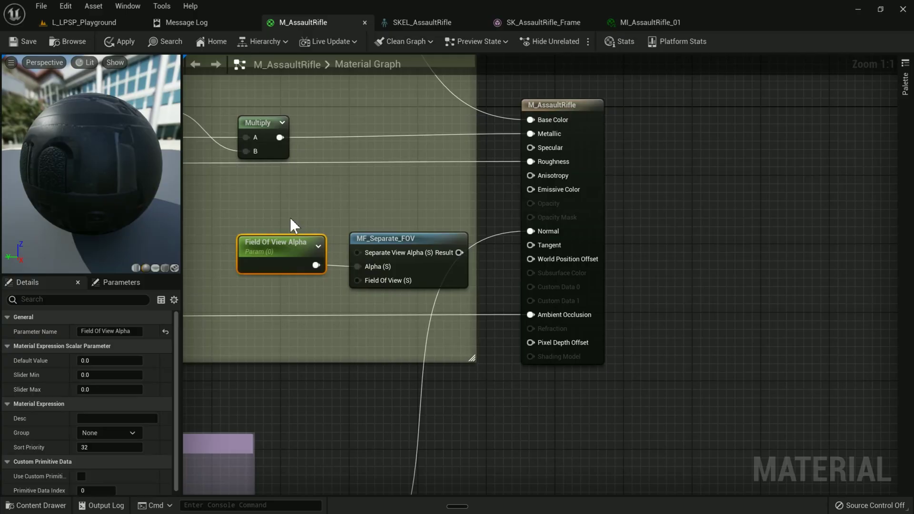
# Connect the MF_Separate_FOV result to the material's World Position Offset and save M_AssaultRifle.
pyautogui.keyDown('shift'); pyautogui.click(415, 285); pyautogui.keyUp('shift')
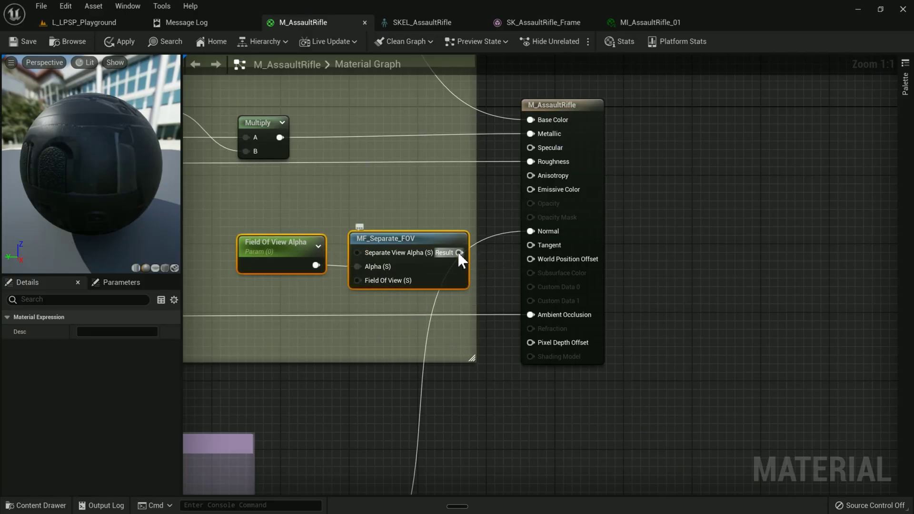
pyautogui.moveTo(459, 252); pyautogui.dragTo(538, 259)
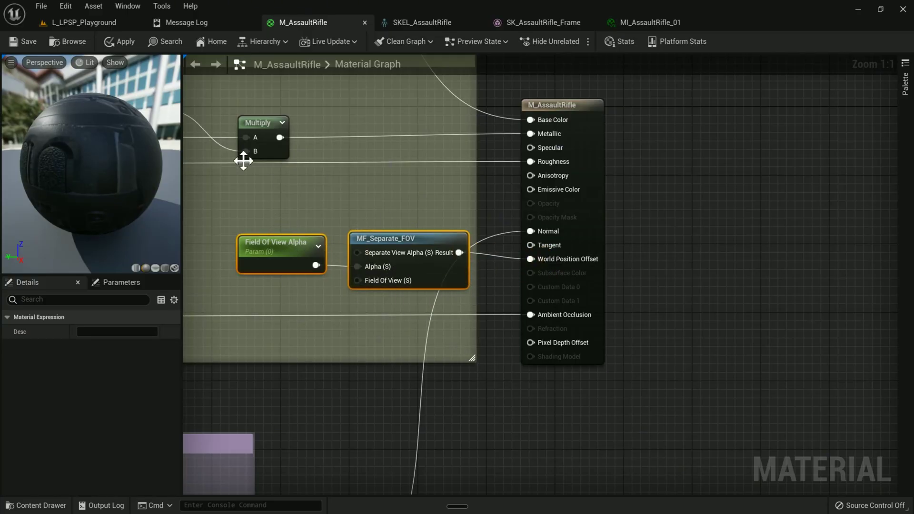
pyautogui.click(24, 42)
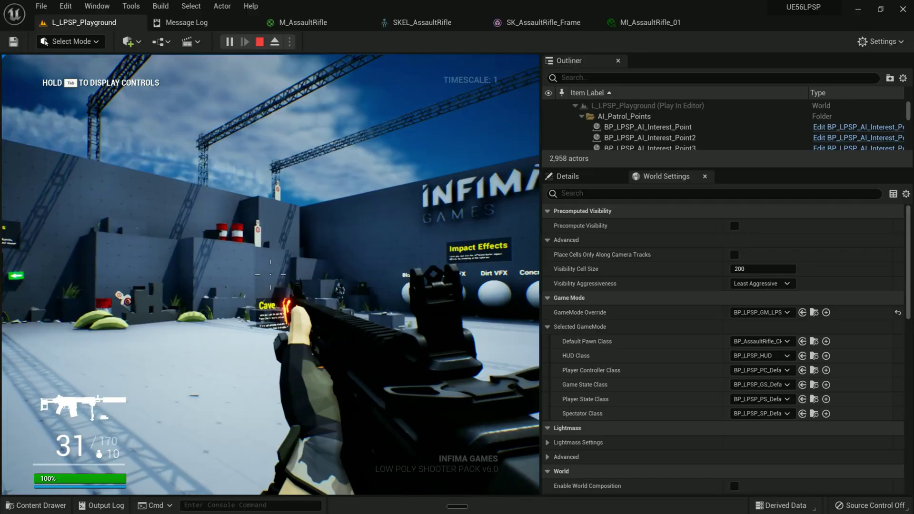
# Move around the Impact Effects area in the play session and inspect the rifle close to the walls to check for clipping.
pyautogui.hotkey('shift', 'w')
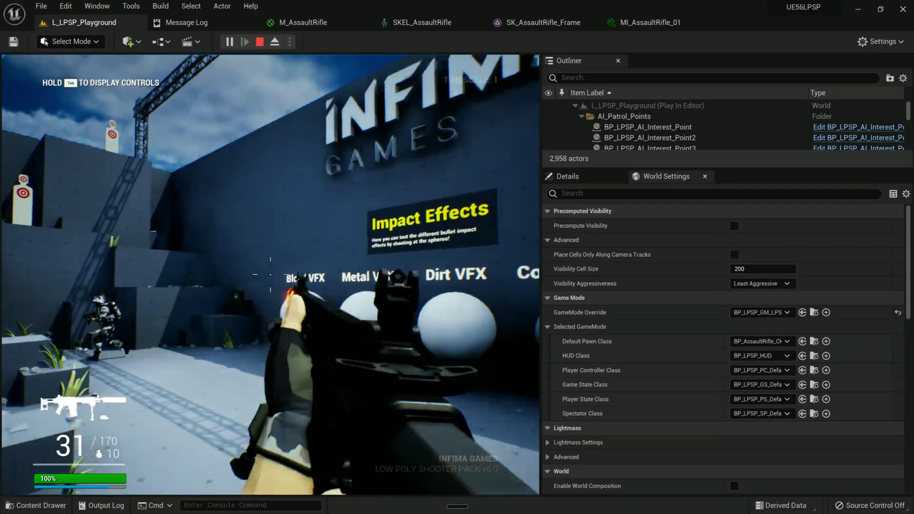
pyautogui.press('s')
pyautogui.press('t')
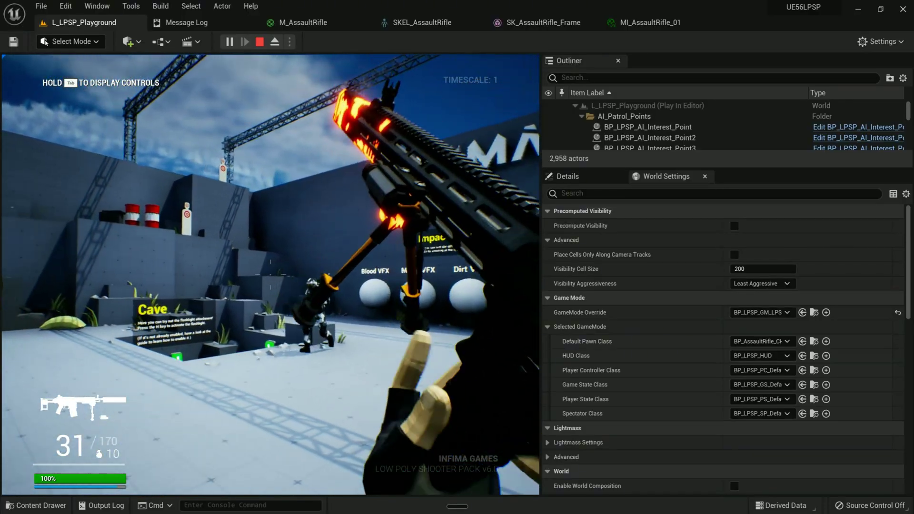
pyautogui.press('w')
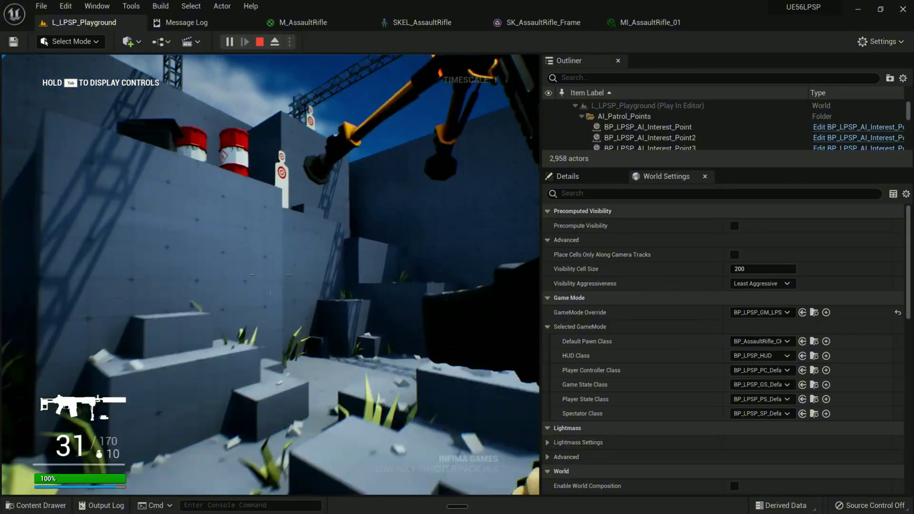
pyautogui.press('s')
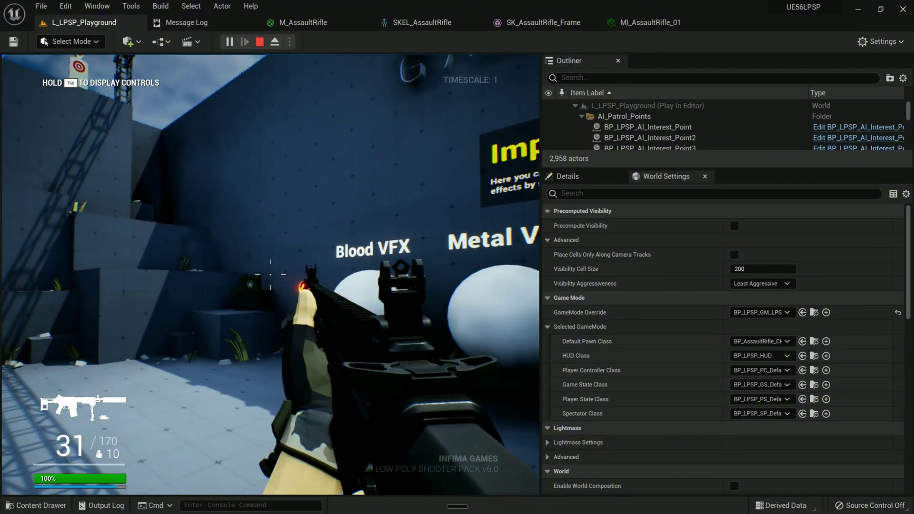
# Back away and walk to the First Person Demo entrance while checking how the rifle renders.
pyautogui.press('s')
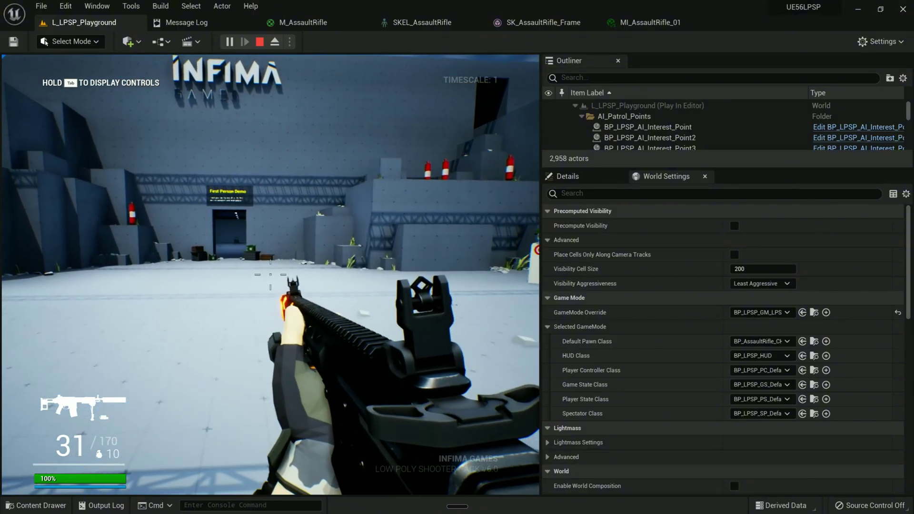
pyautogui.press('w')
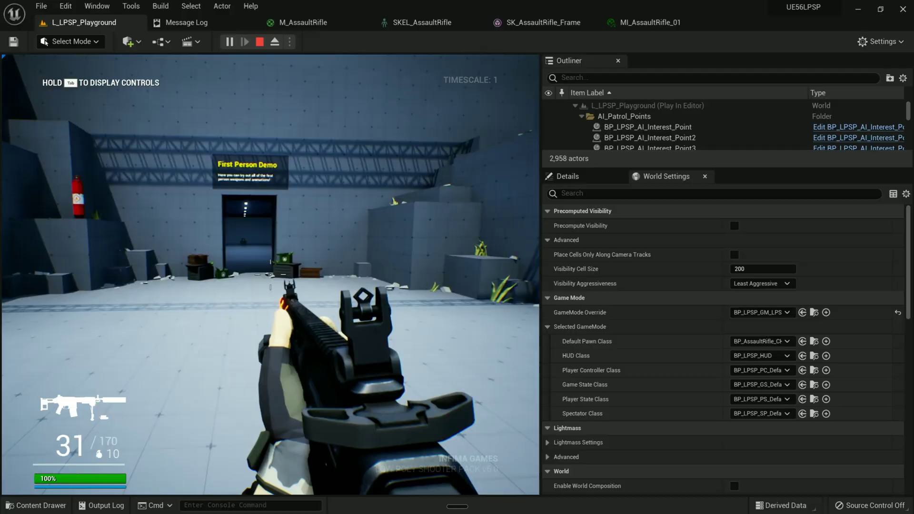
pyautogui.press('w')
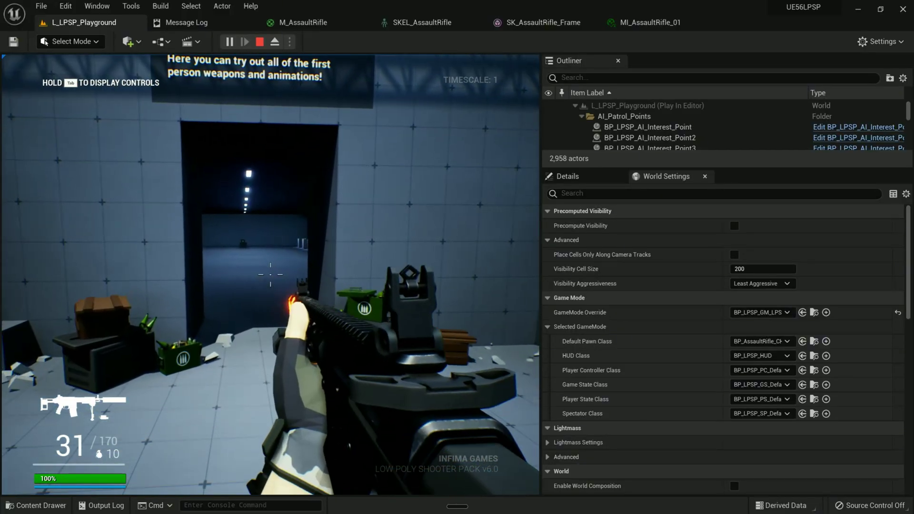